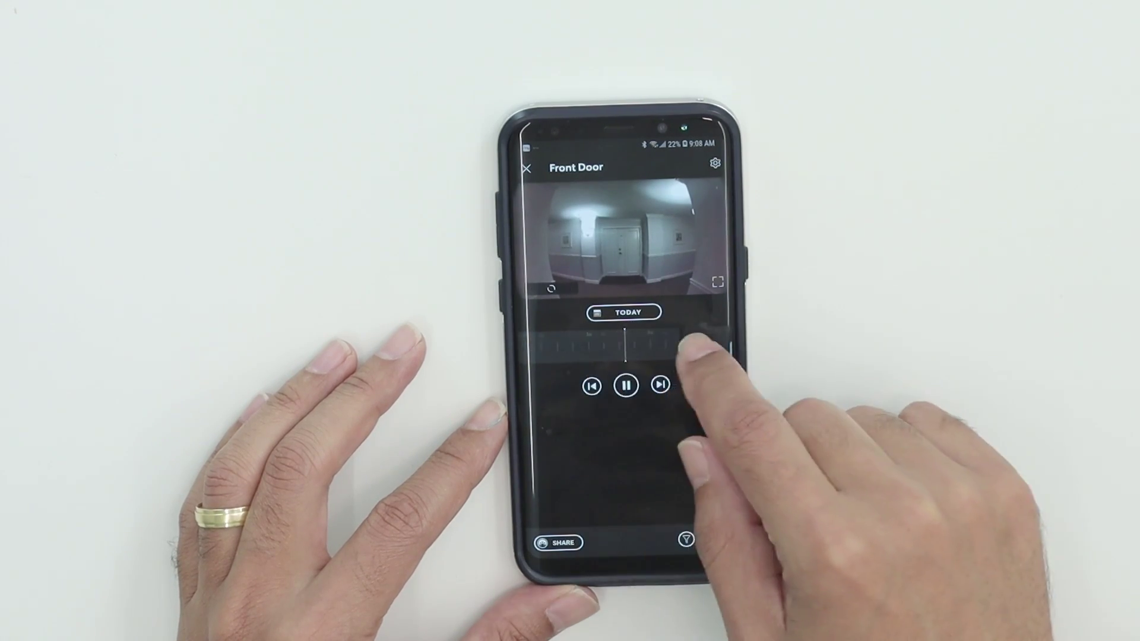
# Scrub yesterday's Front Door timeline past the 3:02:19 PM clip to the 3:41:38 PM motion clip.
pyautogui.moveTo(684, 343); pyautogui.dragTo(623, 331)
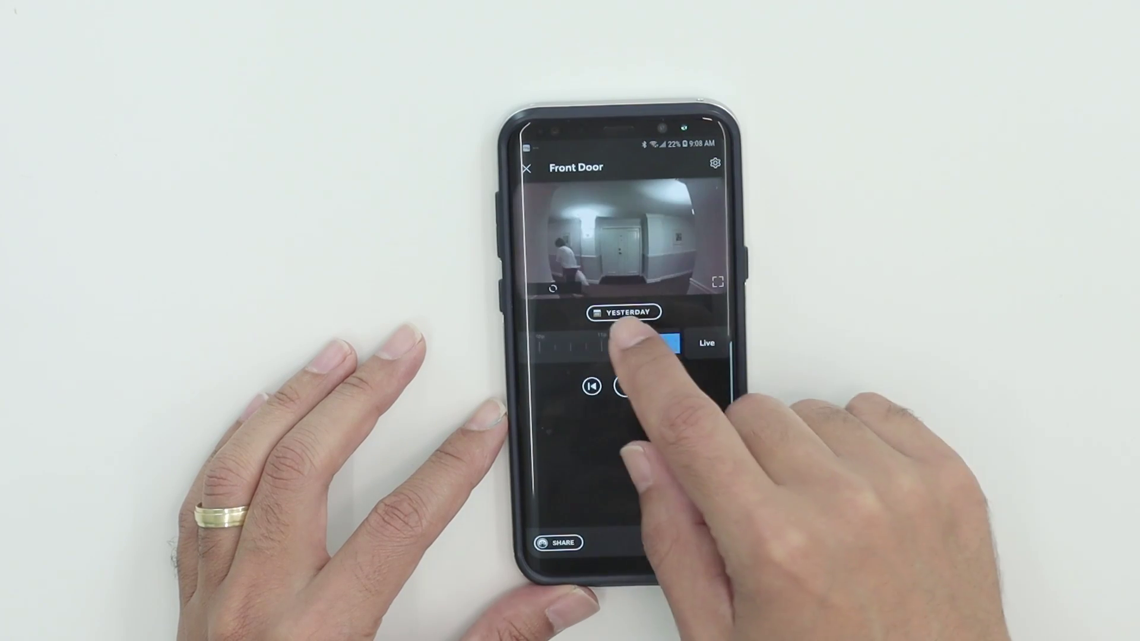
pyautogui.moveTo(664, 342); pyautogui.dragTo(597, 344)
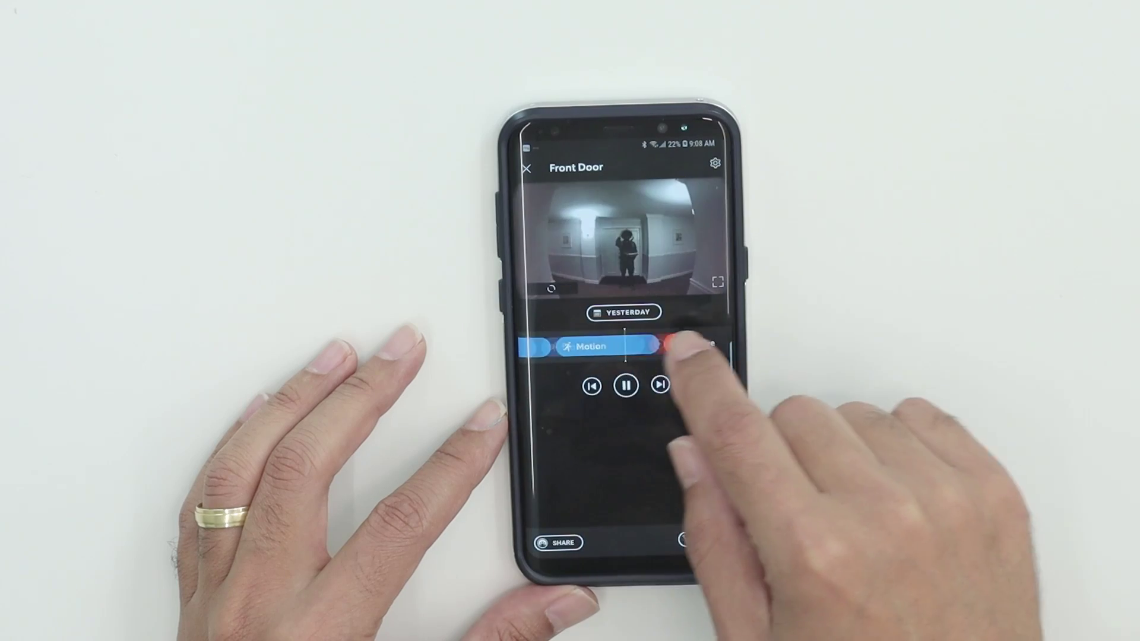
pyautogui.moveTo(693, 346)
pyautogui.mouseDown()
pyautogui.moveTo(603, 348)
pyautogui.moveTo(630, 346)
pyautogui.mouseUp()
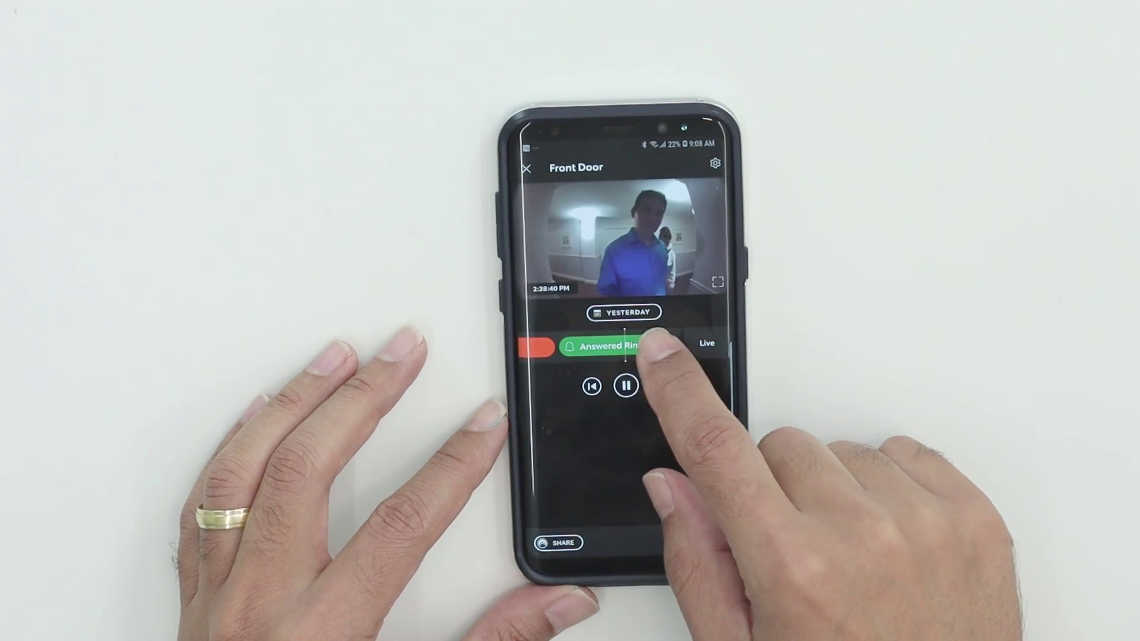
pyautogui.moveTo(655, 343)
pyautogui.mouseDown()
pyautogui.moveTo(672, 345)
pyautogui.moveTo(656, 341)
pyautogui.mouseUp()
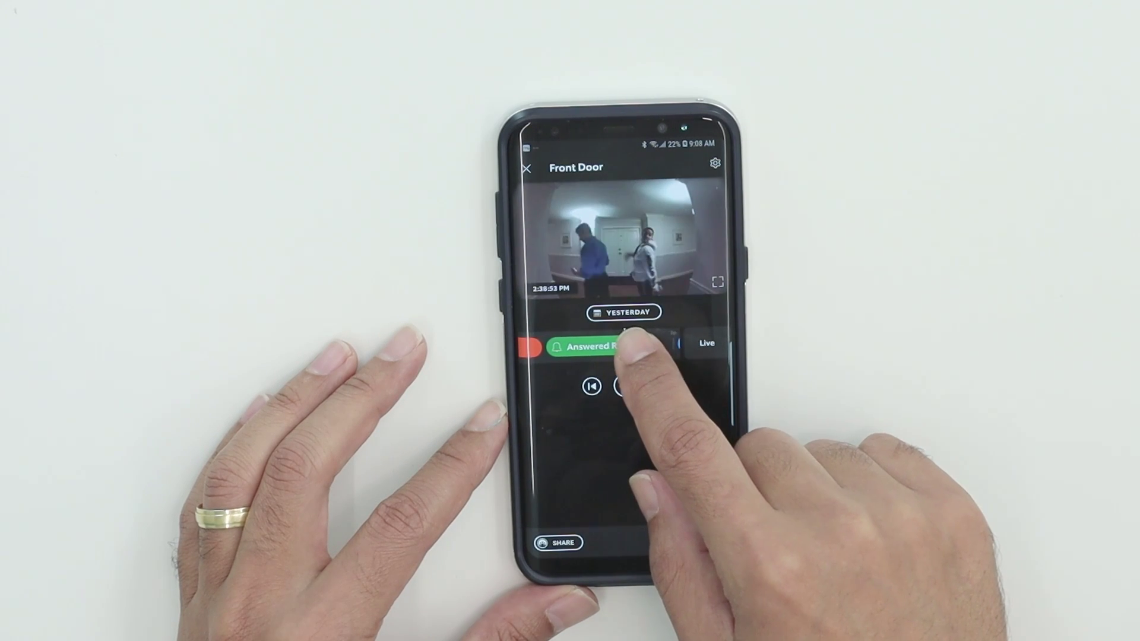
pyautogui.moveTo(649, 346)
pyautogui.mouseDown()
pyautogui.moveTo(612, 356)
pyautogui.moveTo(533, 350)
pyautogui.mouseUp()
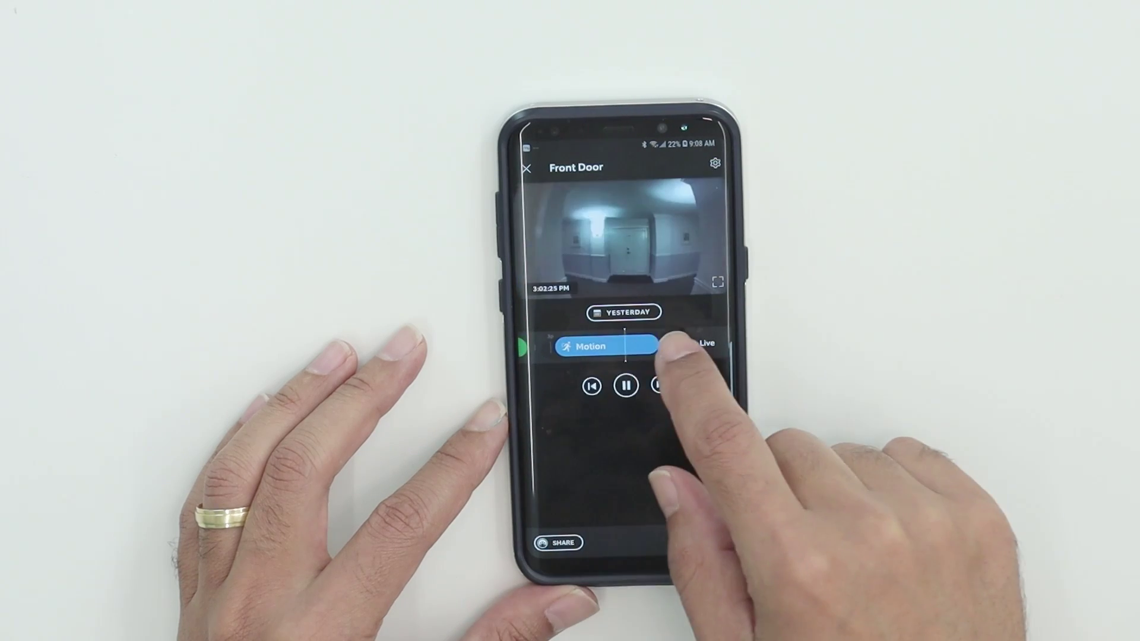
pyautogui.moveTo(686, 356)
pyautogui.mouseDown()
pyautogui.moveTo(683, 343)
pyautogui.moveTo(628, 352)
pyautogui.mouseUp()
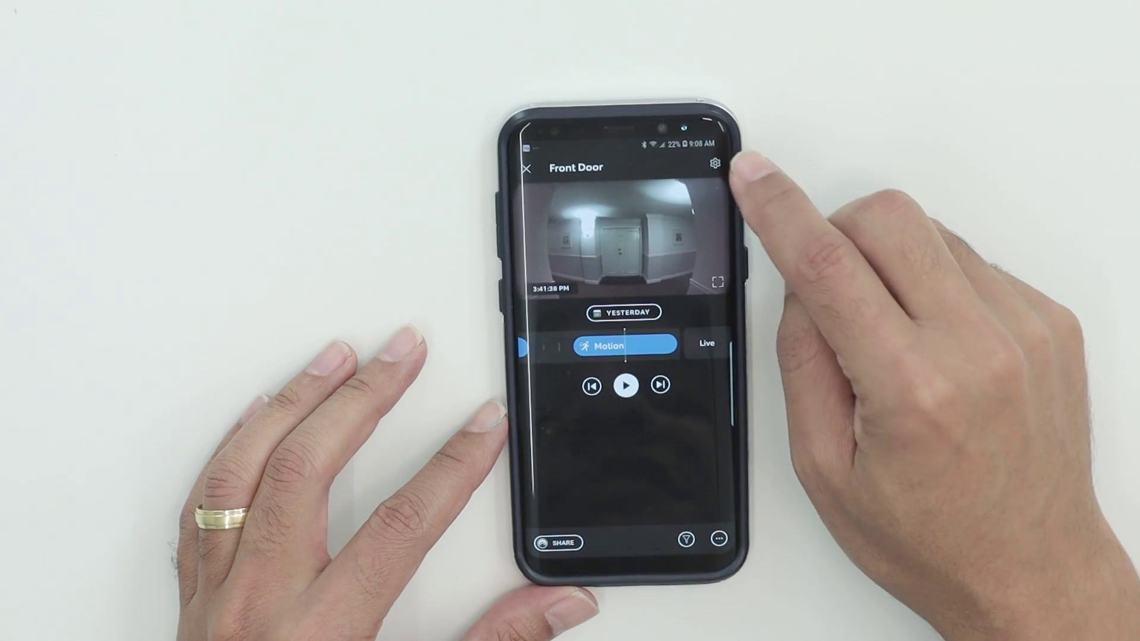
# Open the Front Door device overview, then its Motion Sensitivity screen.
pyautogui.click(714, 163)
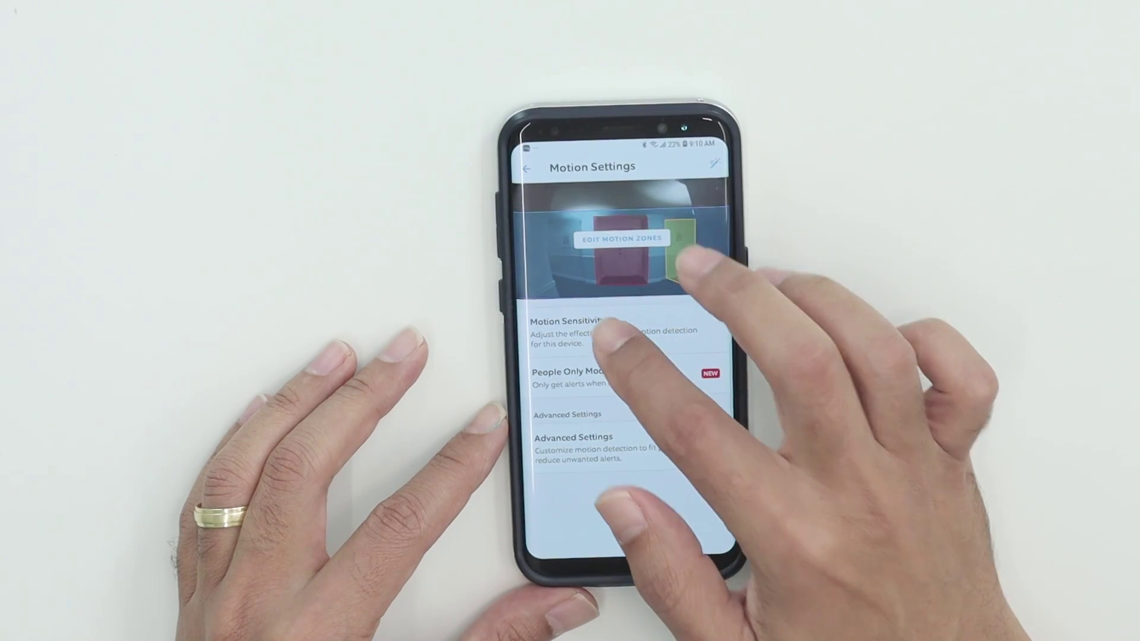
pyautogui.click(610, 331)
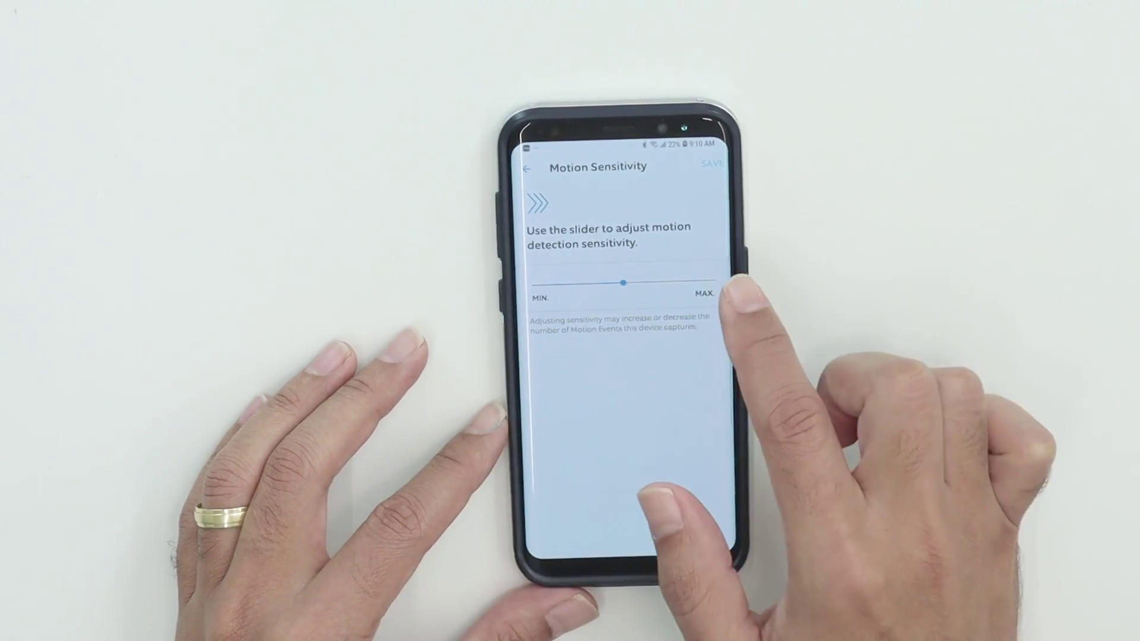
pyautogui.click(707, 164)
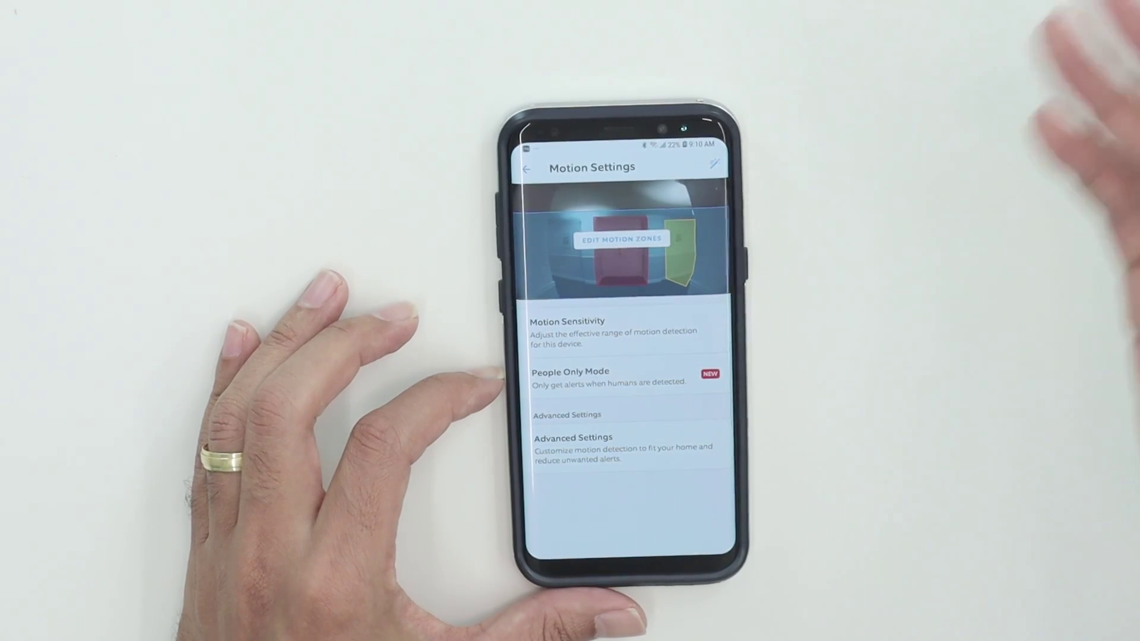
# Browse Motion Schedules and Motion Frequency unchanged, then return to the Front Door overview.
pyautogui.click(623, 449)
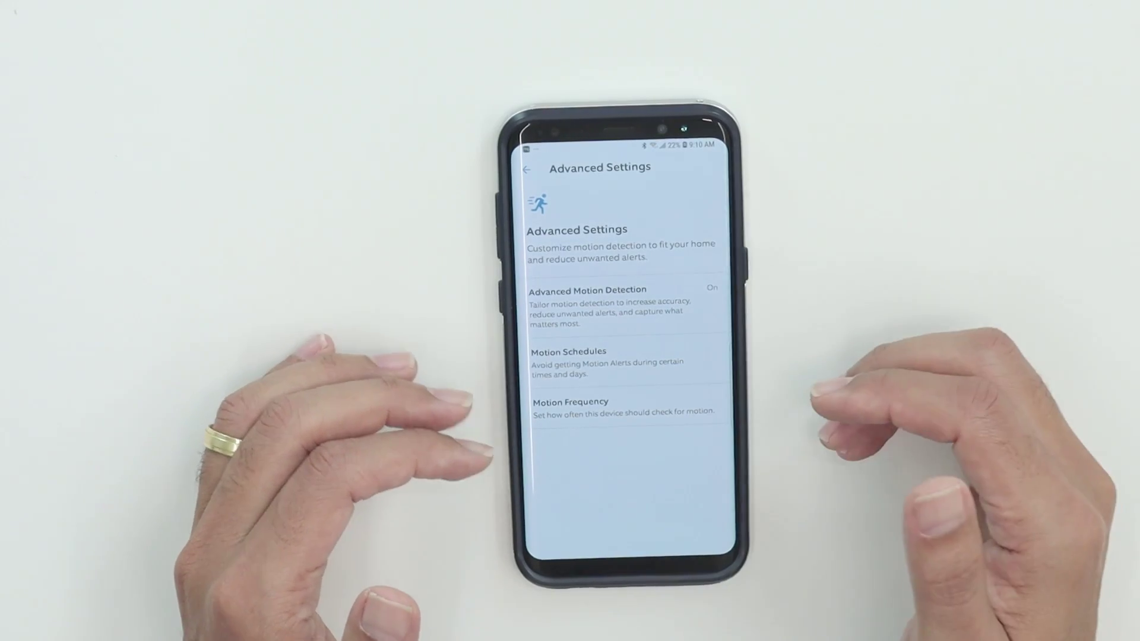
pyautogui.click(623, 360)
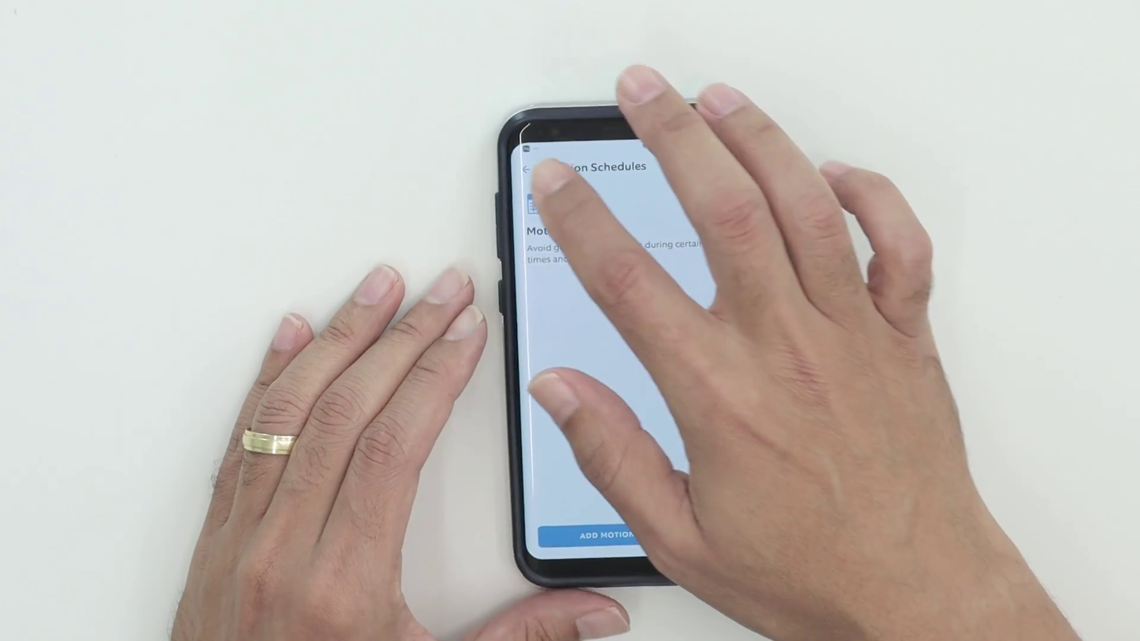
pyautogui.click(527, 169)
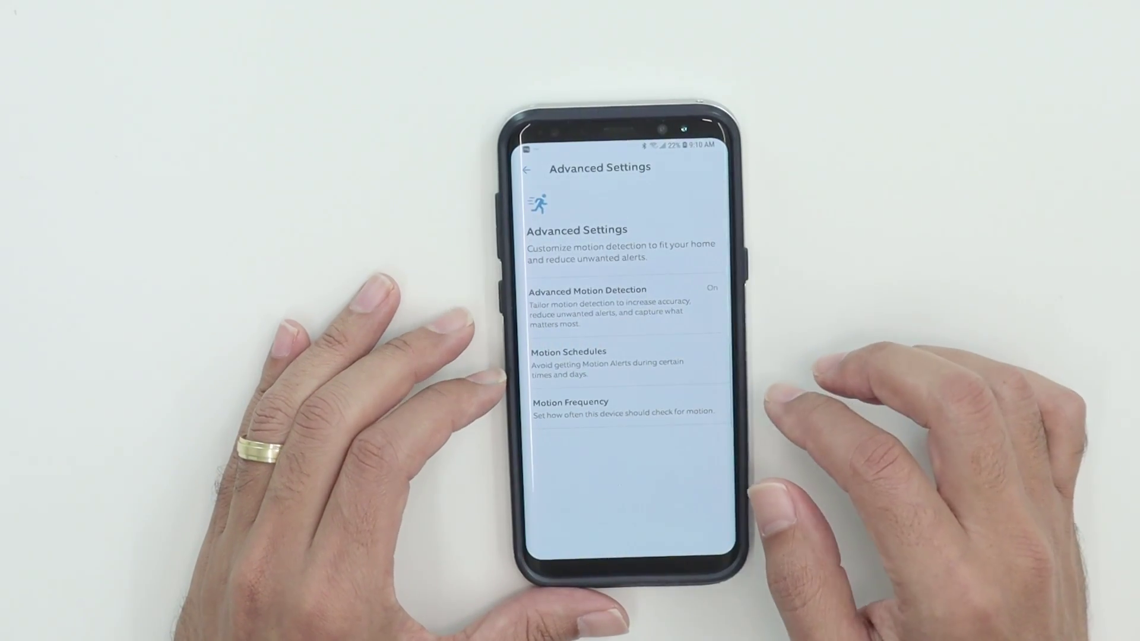
pyautogui.click(623, 408)
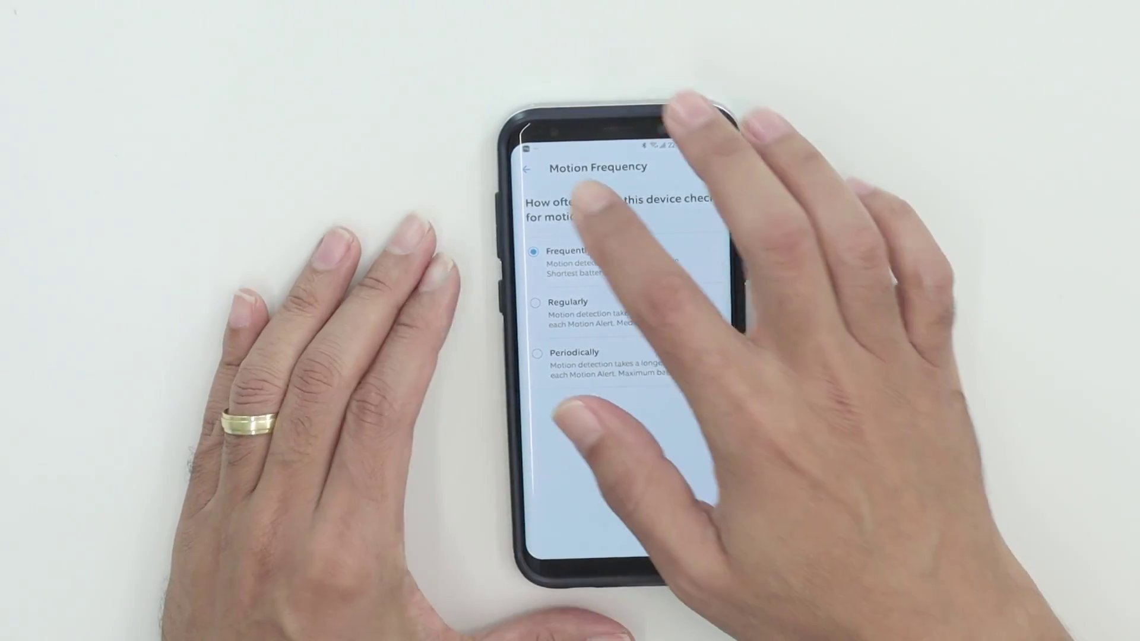
pyautogui.click(712, 165)
pyautogui.click(516, 167)
pyautogui.click(525, 168)
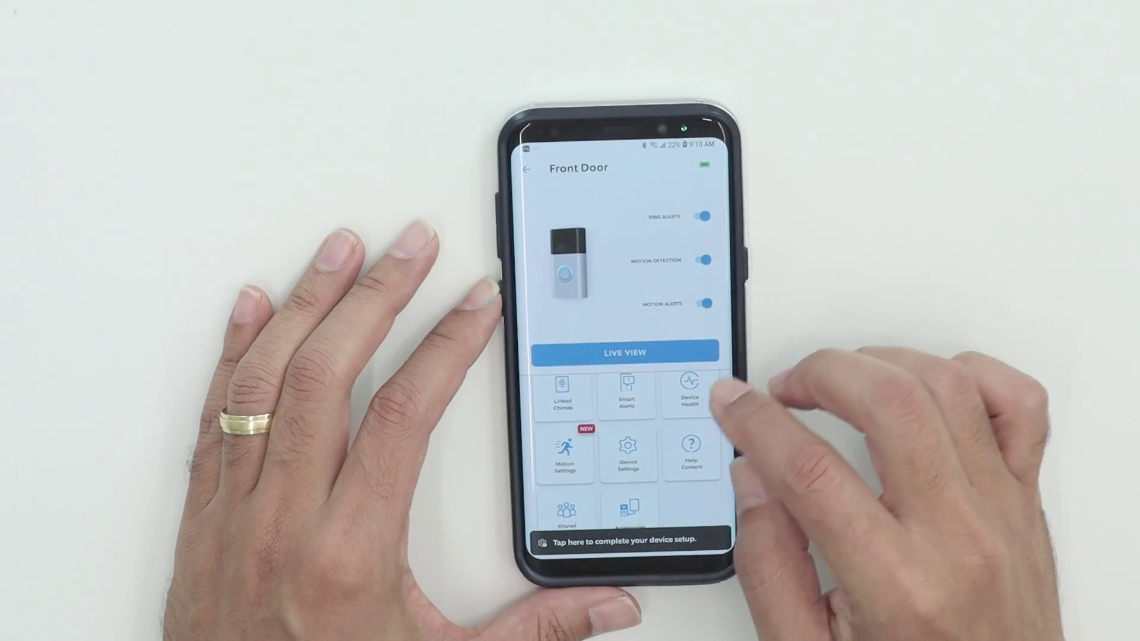
# Open Device Settings and look over the Video Settings and Snapshot Capture pages.
pyautogui.click(627, 450)
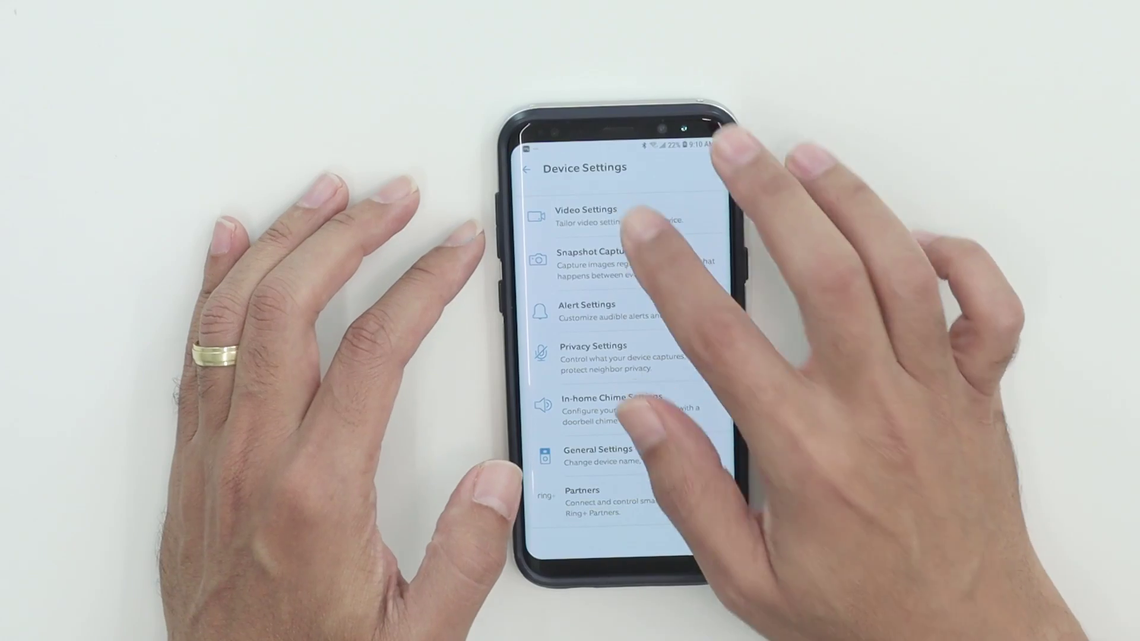
pyautogui.click(585, 214)
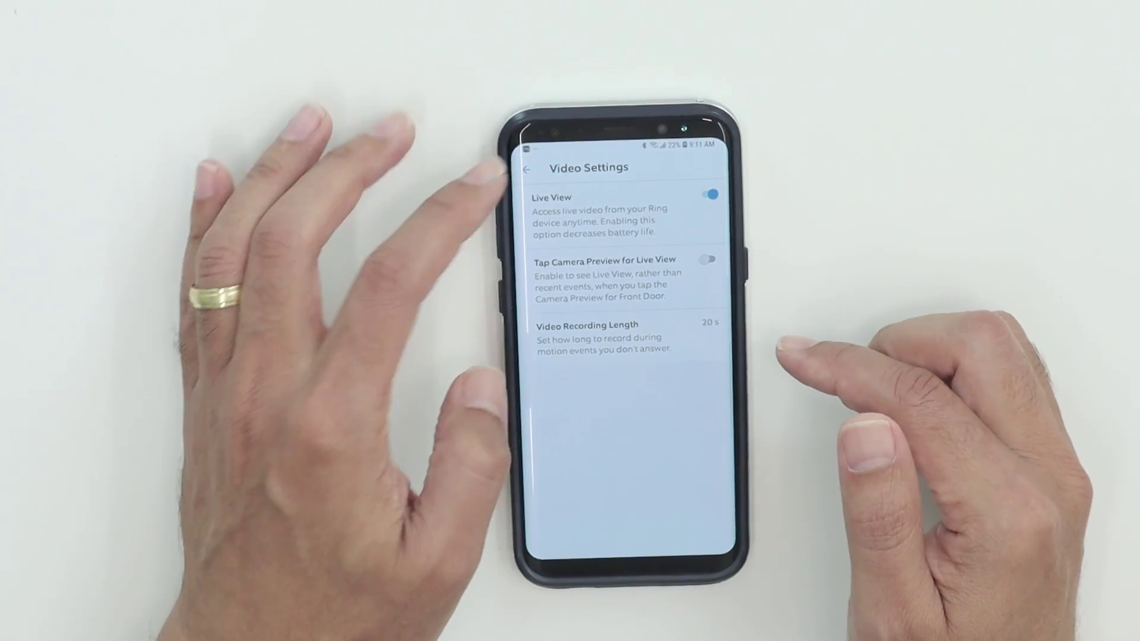
pyautogui.click(525, 170)
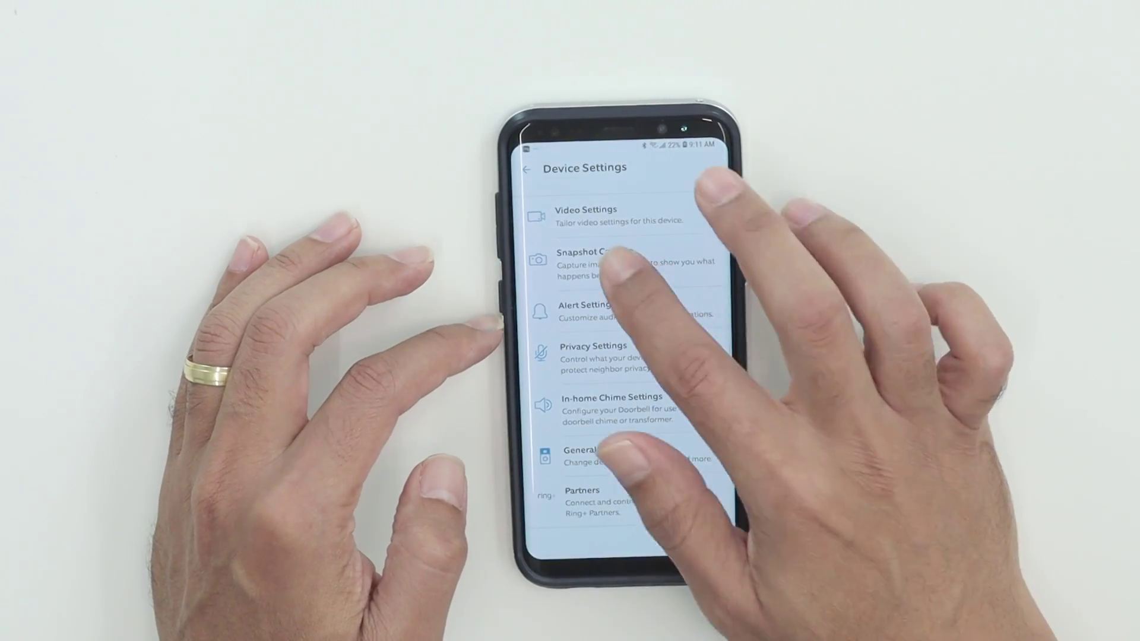
pyautogui.click(614, 260)
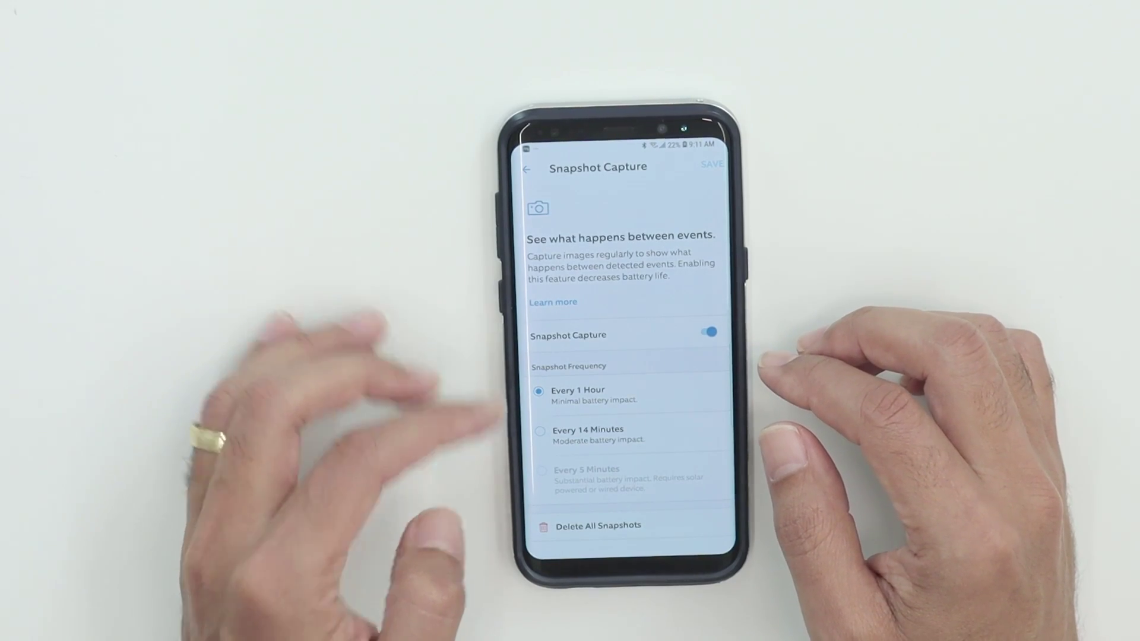
pyautogui.click(526, 169)
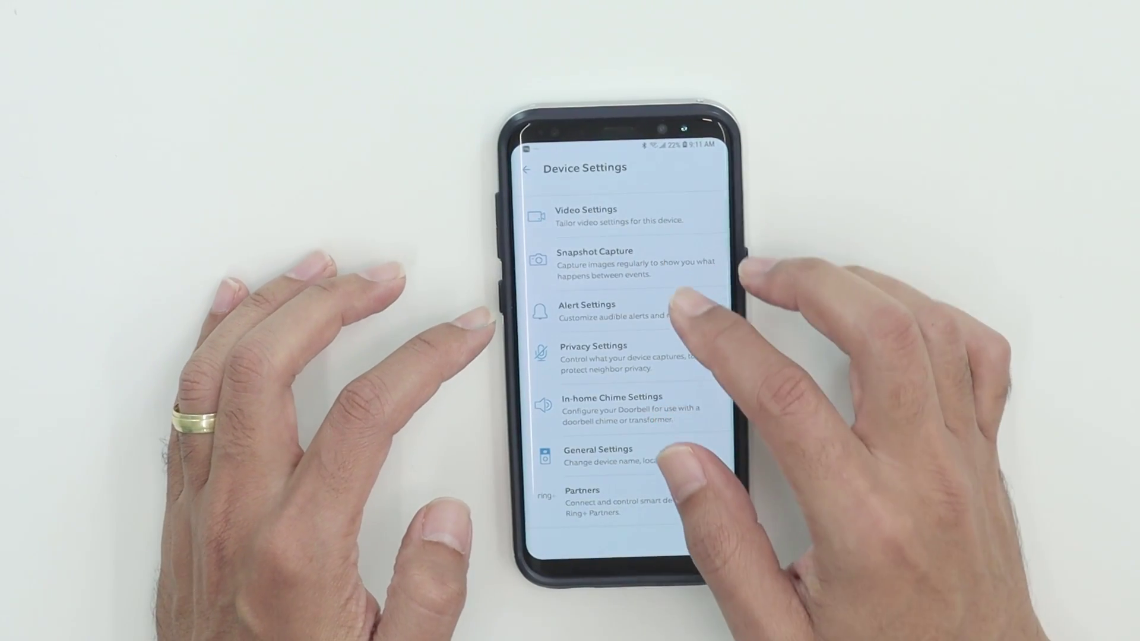
# Check Alert Settings' Notification Preferences, where push notifications are enabled.
pyautogui.click(624, 310)
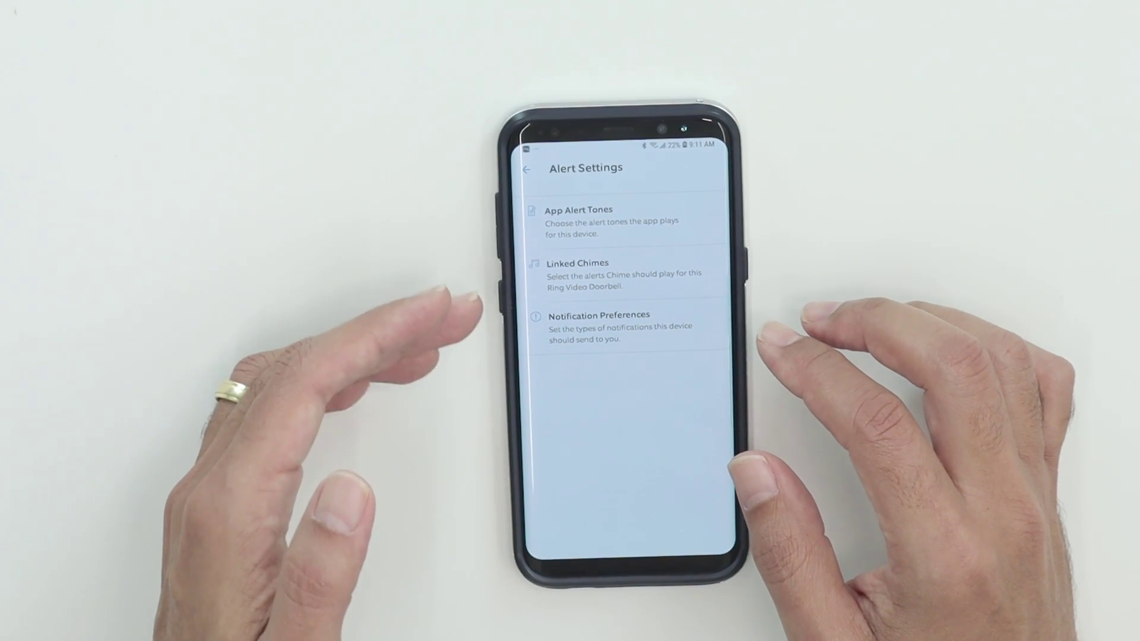
pyautogui.click(674, 329)
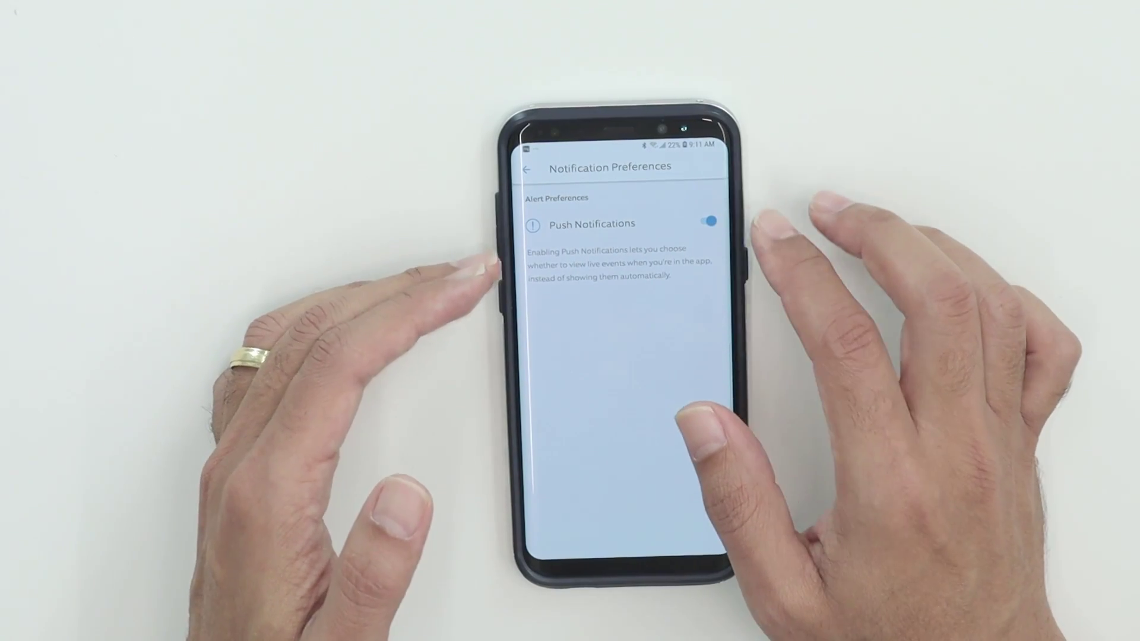
pyautogui.click(526, 168)
# Open Privacy Settings > Privacy Zones and start adding a zone on the camera view.
pyautogui.click(526, 169)
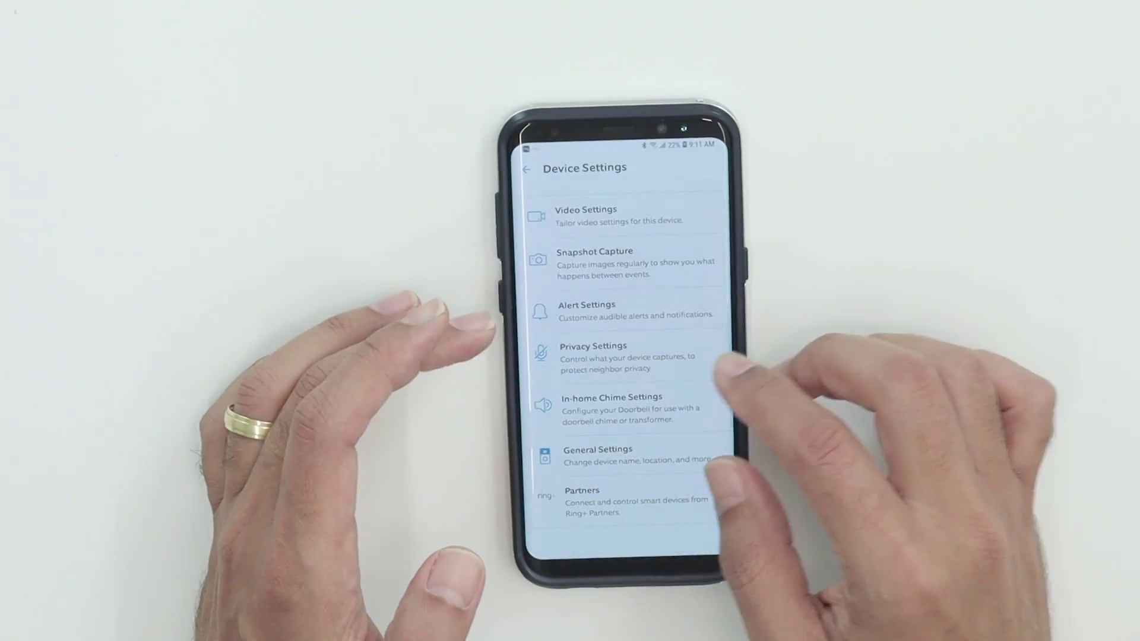
pyautogui.click(623, 356)
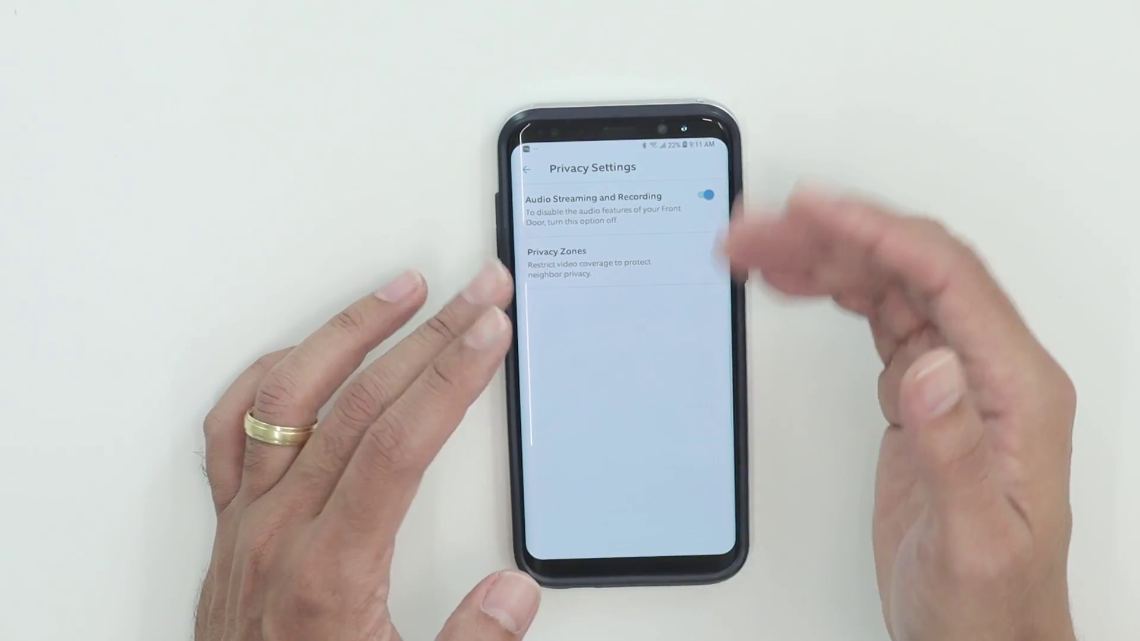
pyautogui.click(588, 263)
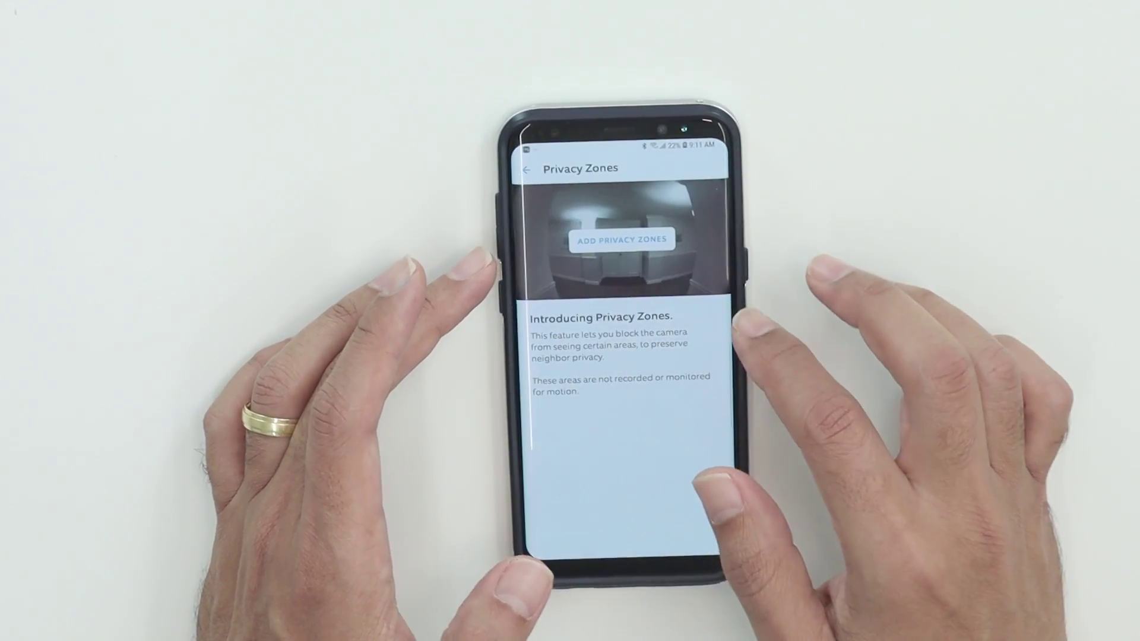
pyautogui.click(621, 240)
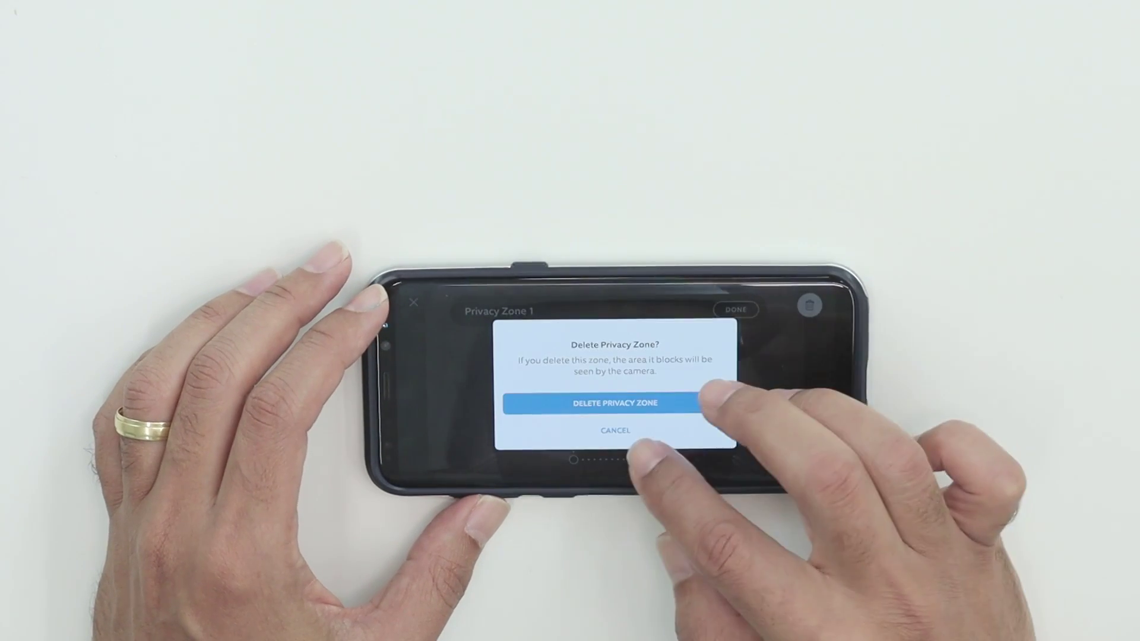
# Delete the new privacy zone and return to the Device Settings list.
pyautogui.click(614, 428)
pyautogui.click(809, 304)
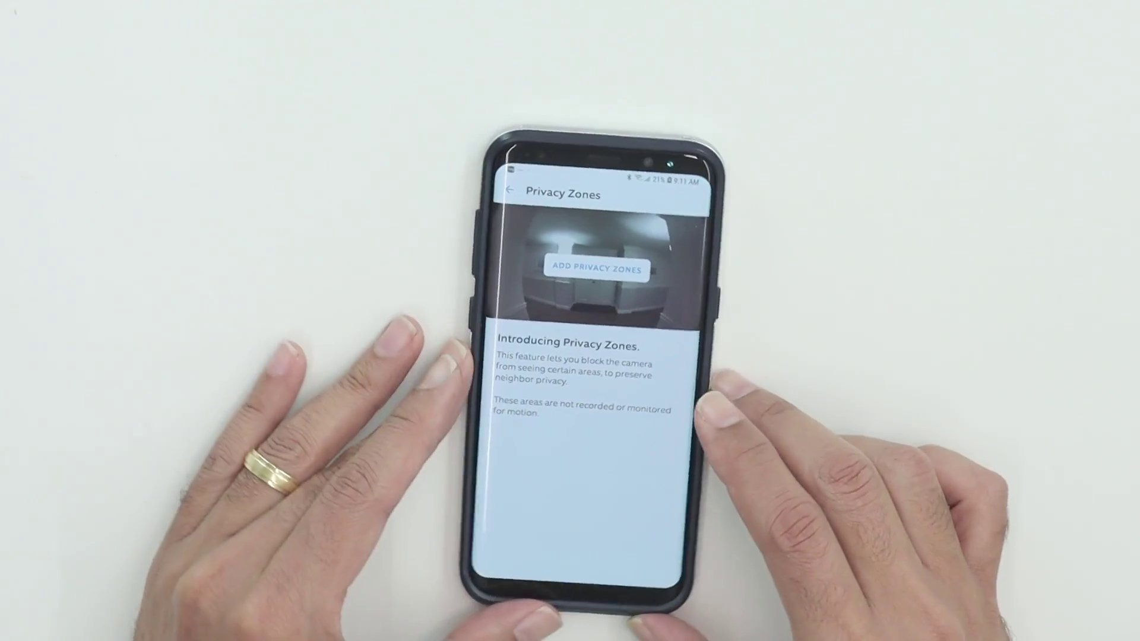
pyautogui.click(544, 583)
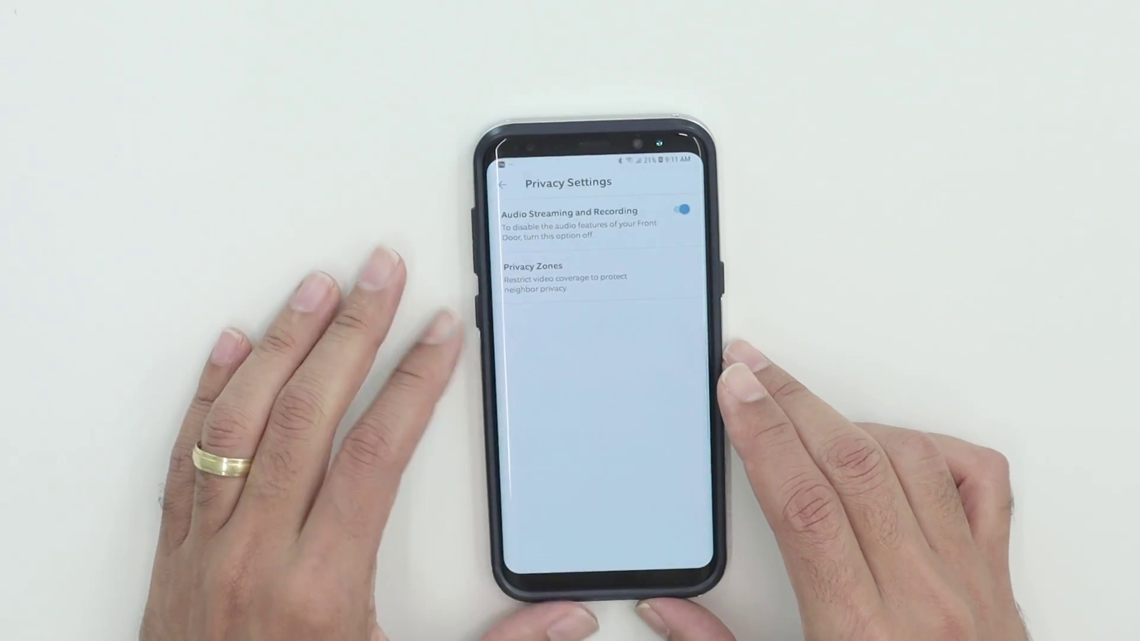
pyautogui.click(543, 584)
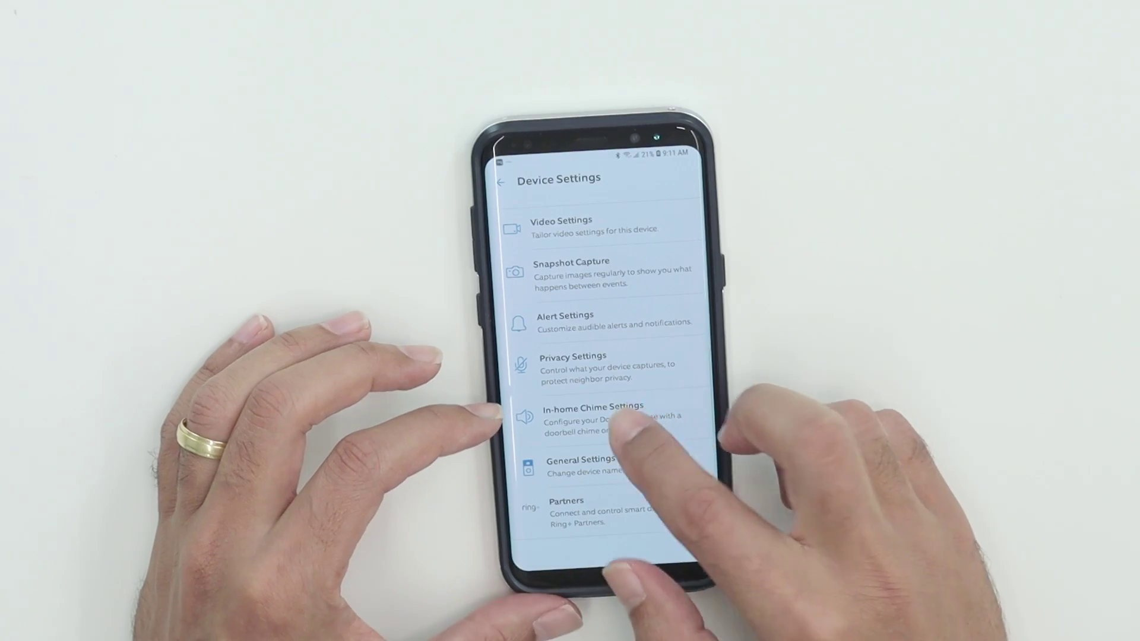
# Open In-home Chime Settings, showing Automatic Chime Detection and Advanced Settings.
pyautogui.click(627, 419)
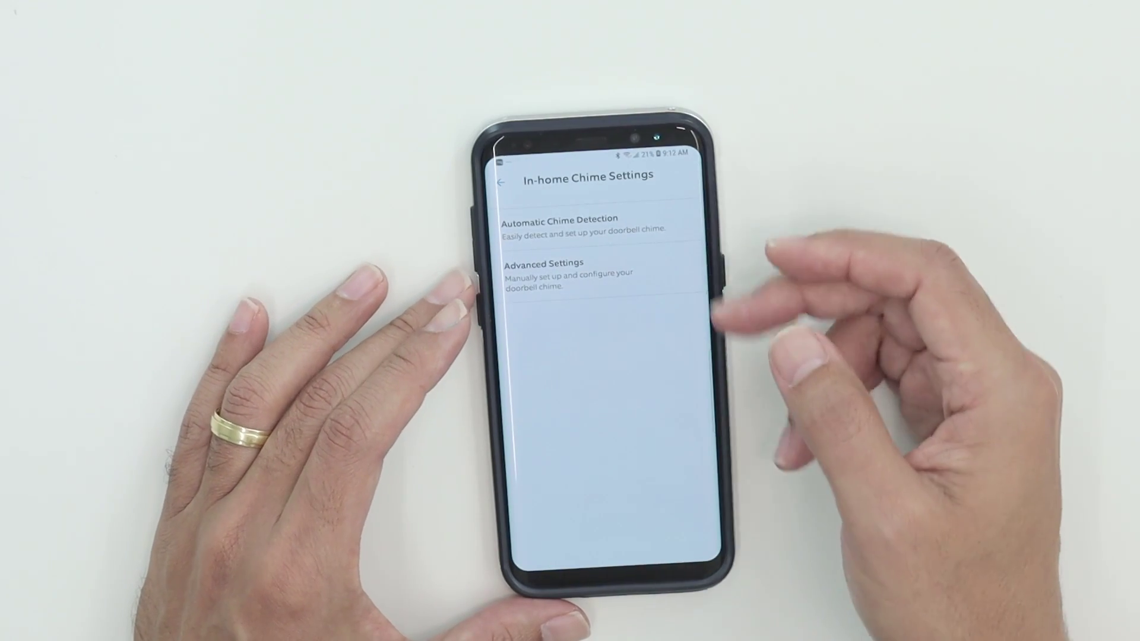